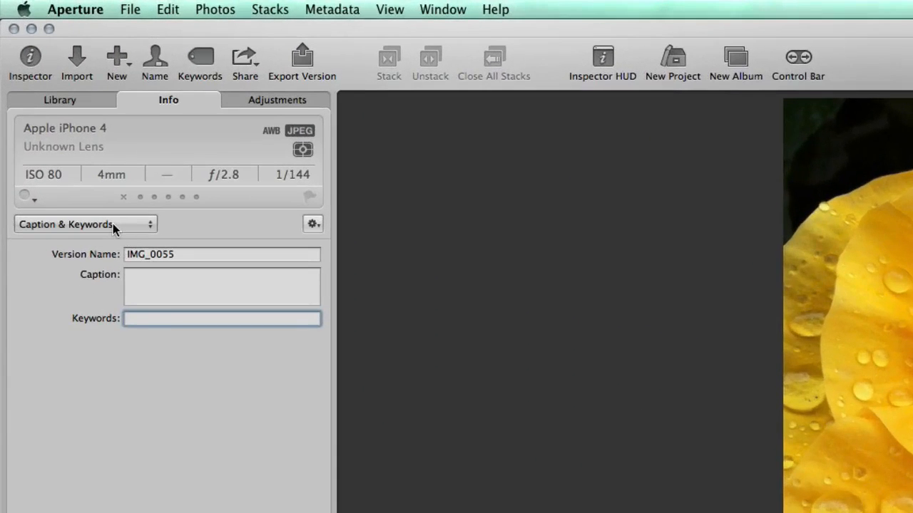
Show the General metadata set for photo IMG_0055 and enter the keywords Flower, Hibiscus, yellow.
click(46, 90)
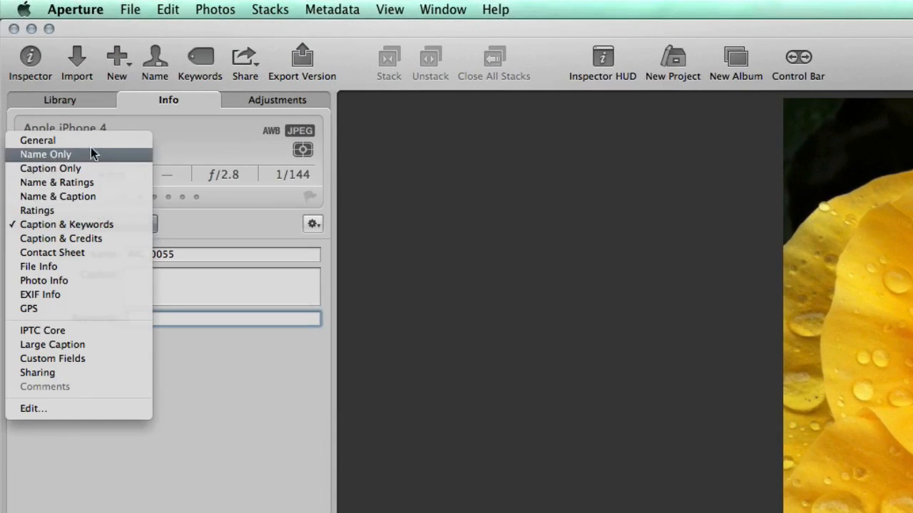
click(43, 141)
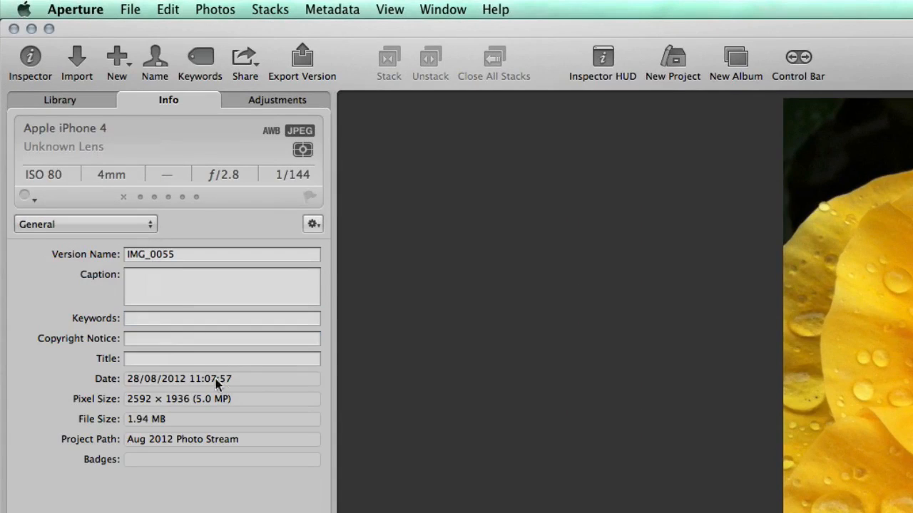
click(148, 318)
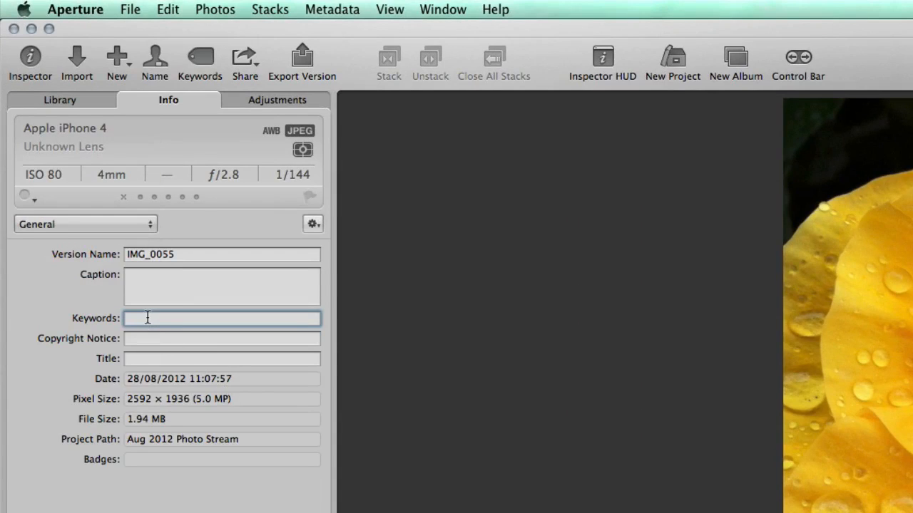
text(Flower, Hibiscus, yellow)
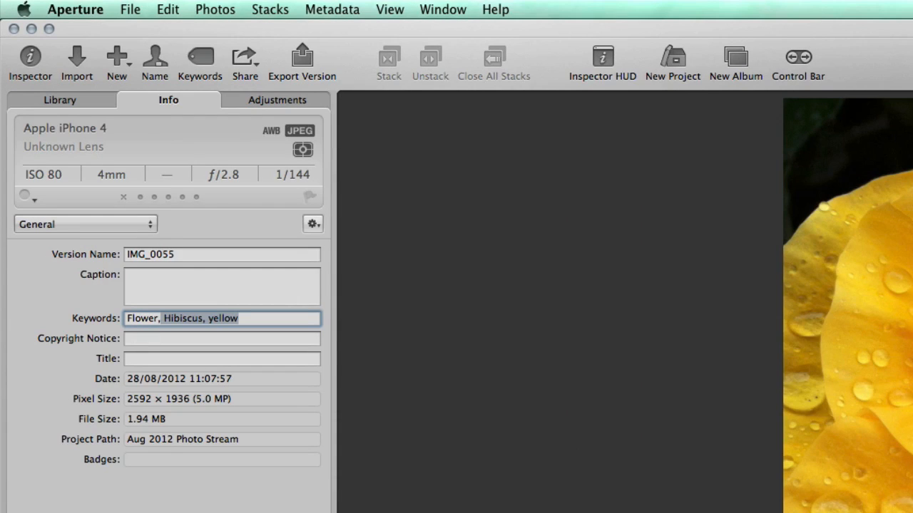
key(Return)
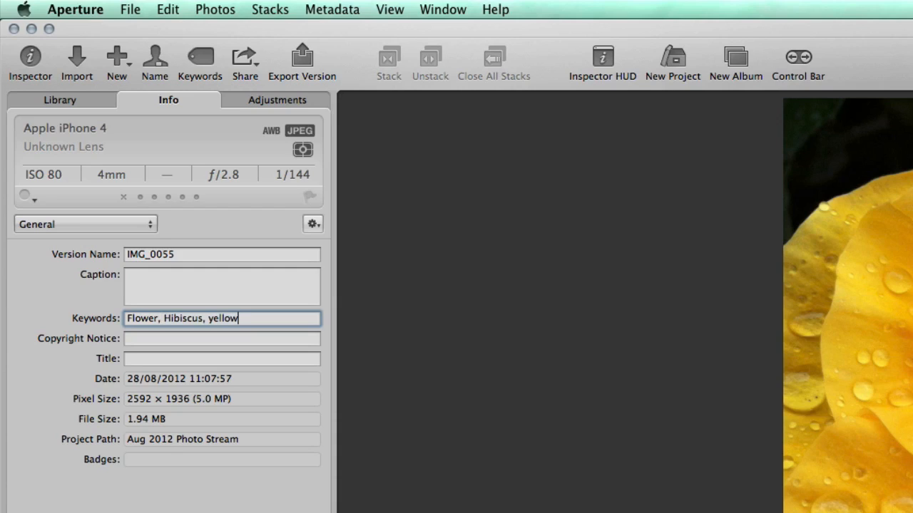
click(164, 336)
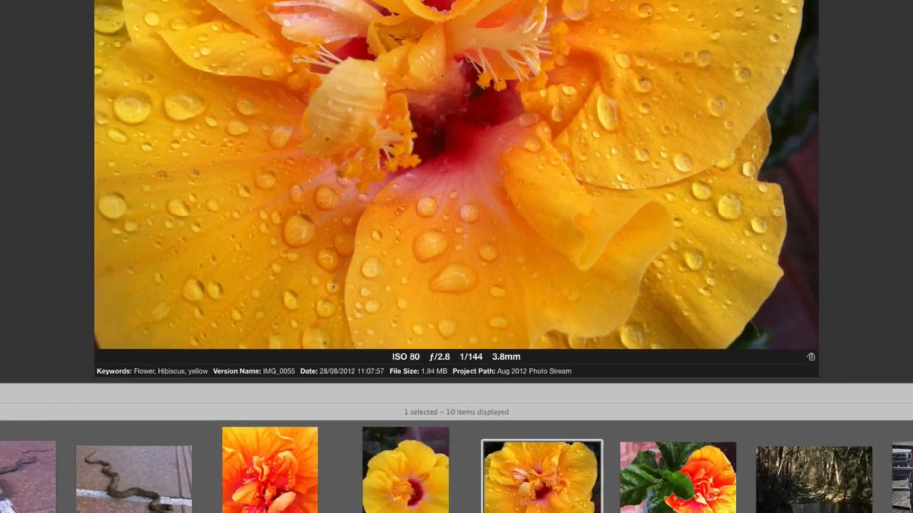
Show the floating Inspector HUD and give photo IMG_0043 the keywords flower, hibiscus, yellow.
click(175, 12)
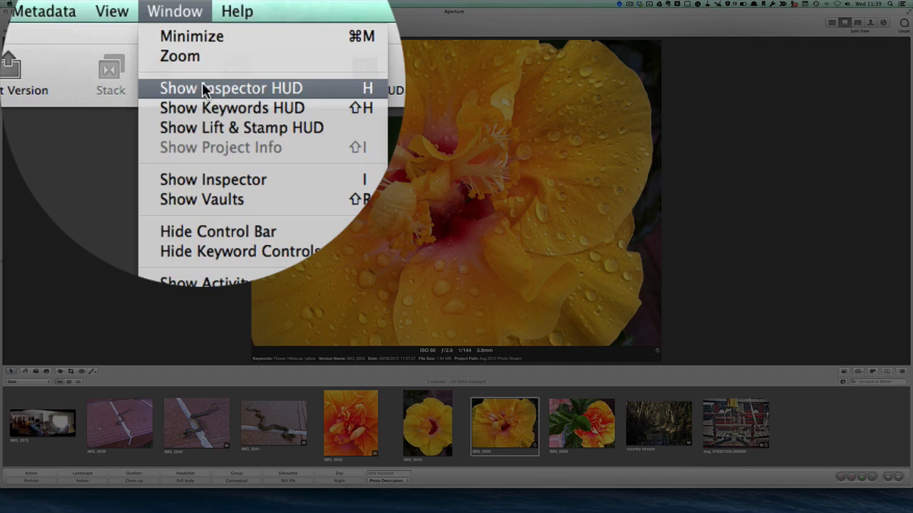
click(202, 86)
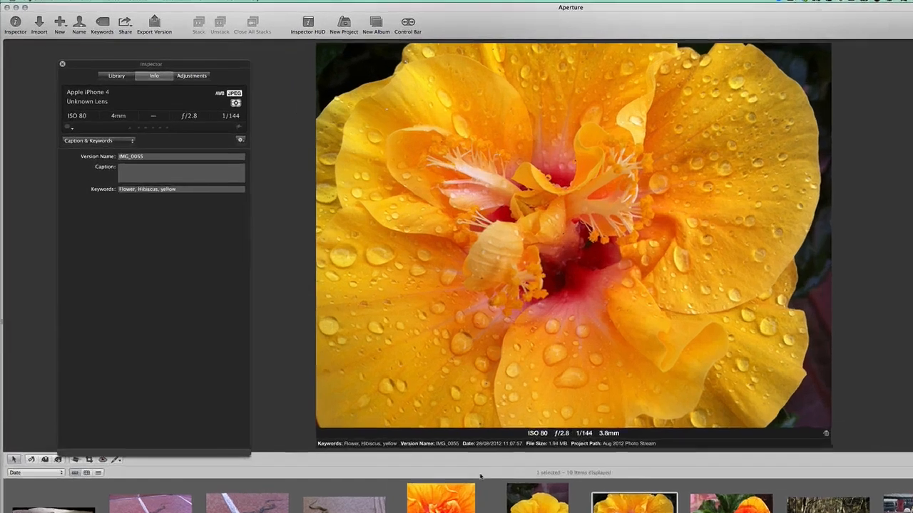
key(Right)
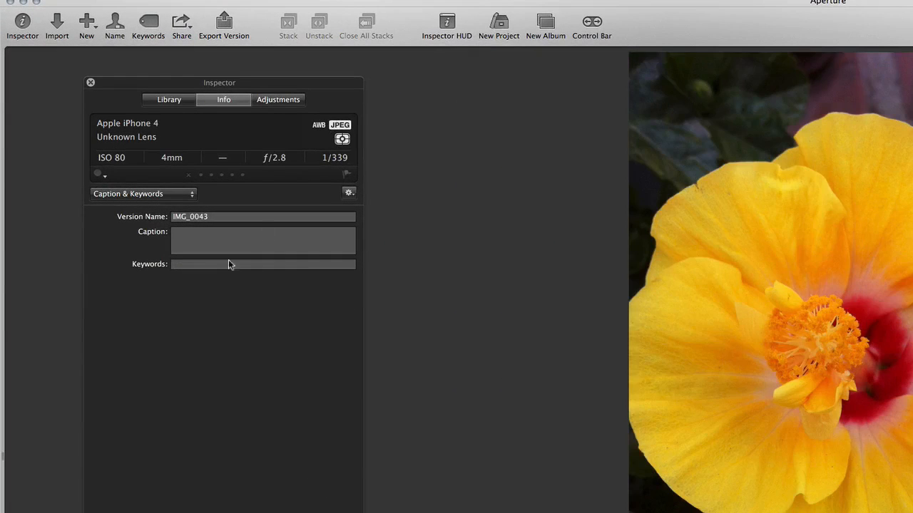
click(201, 263)
text(flower)
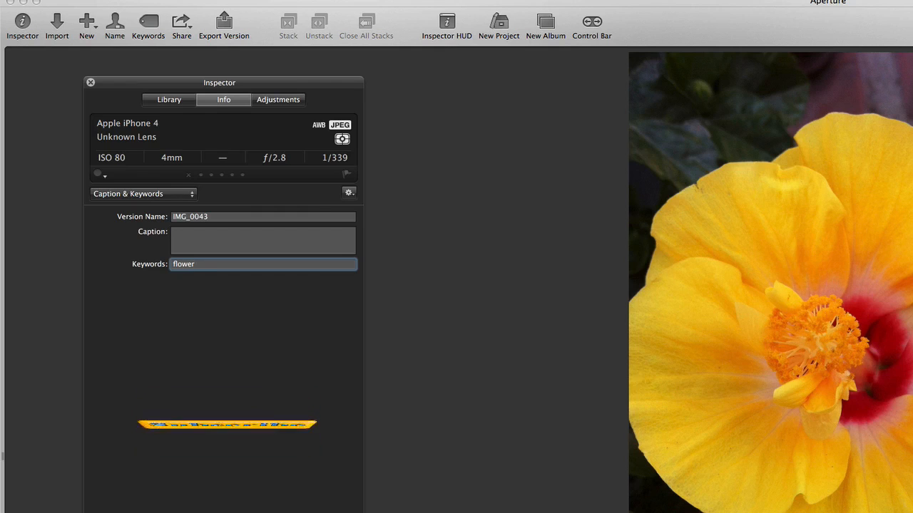
text(,)
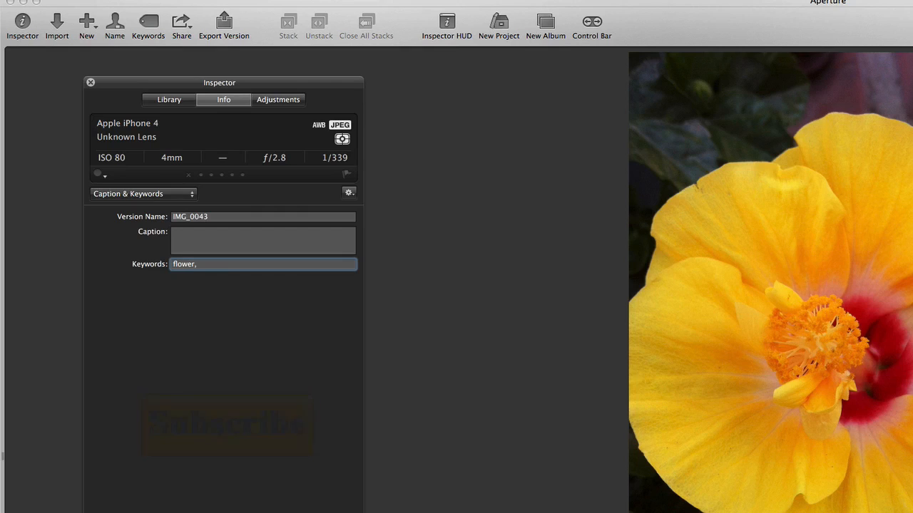
text( hibiscus)
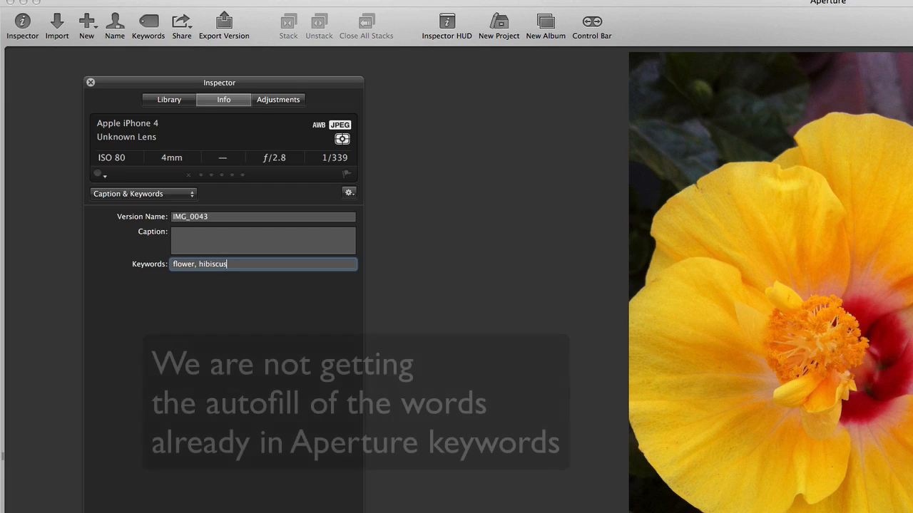
text(, yellow)
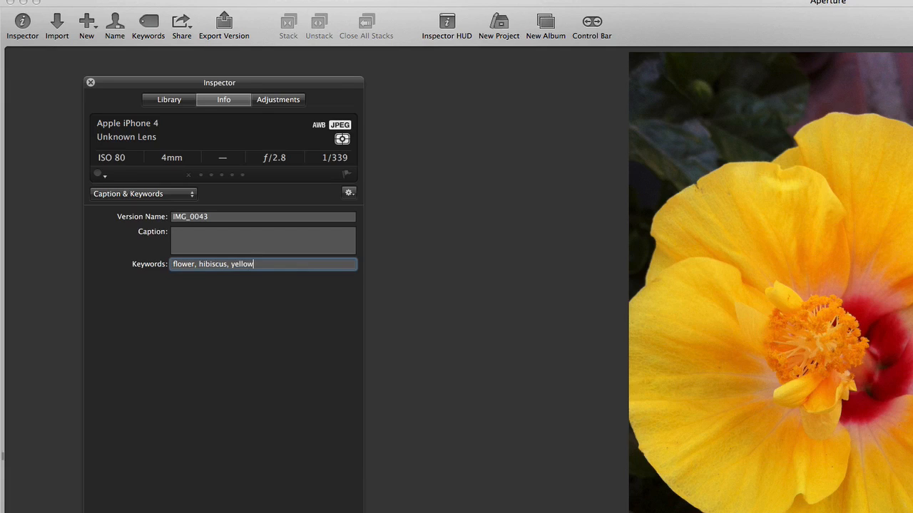
click(263, 240)
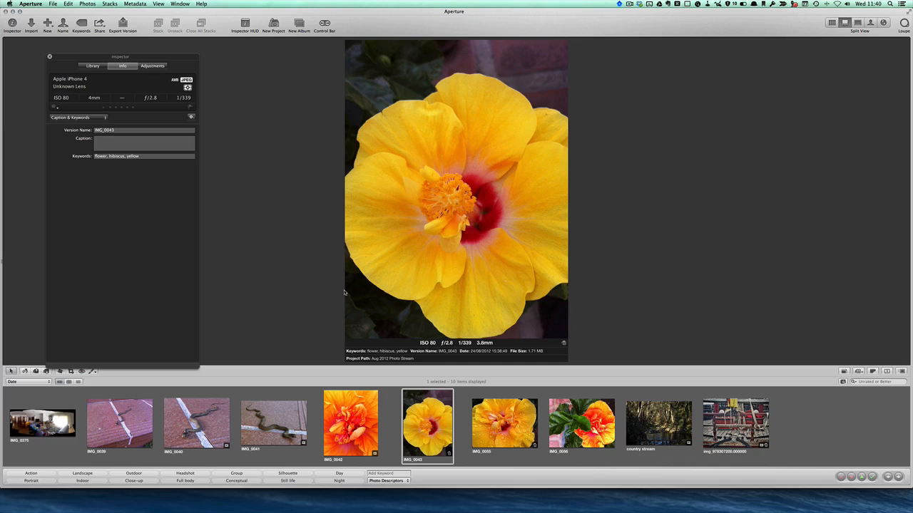
Find the lowercase yellow keyword in the Keywords HUD and move it under Colours in the fotolia group.
key(shift+h)
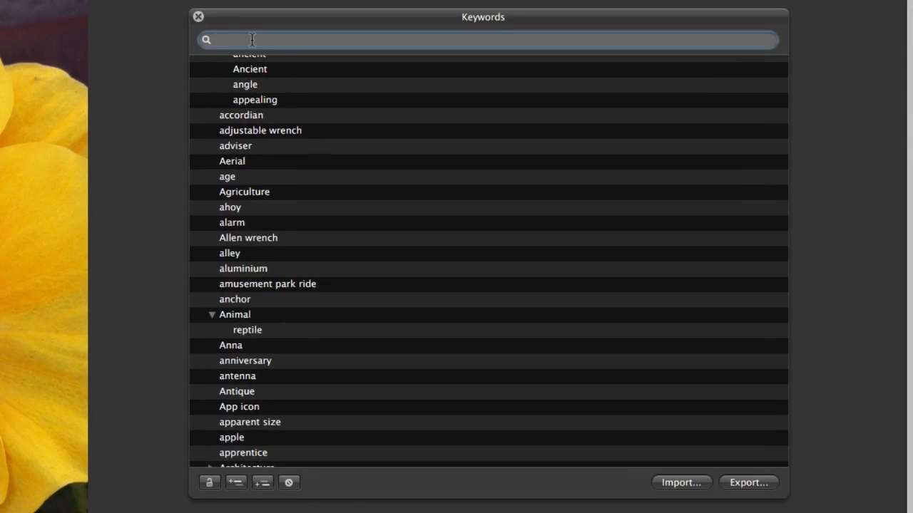
text(yel)
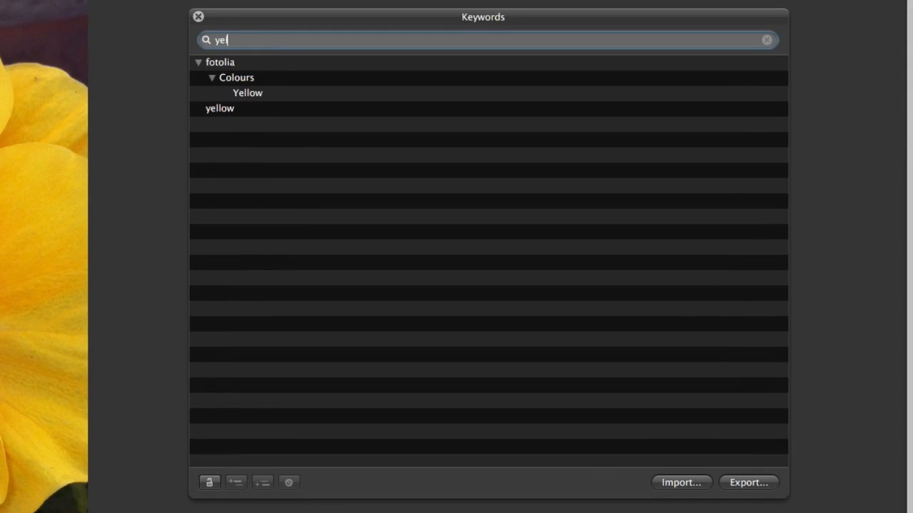
click(220, 114)
drag(219, 114, 267, 86)
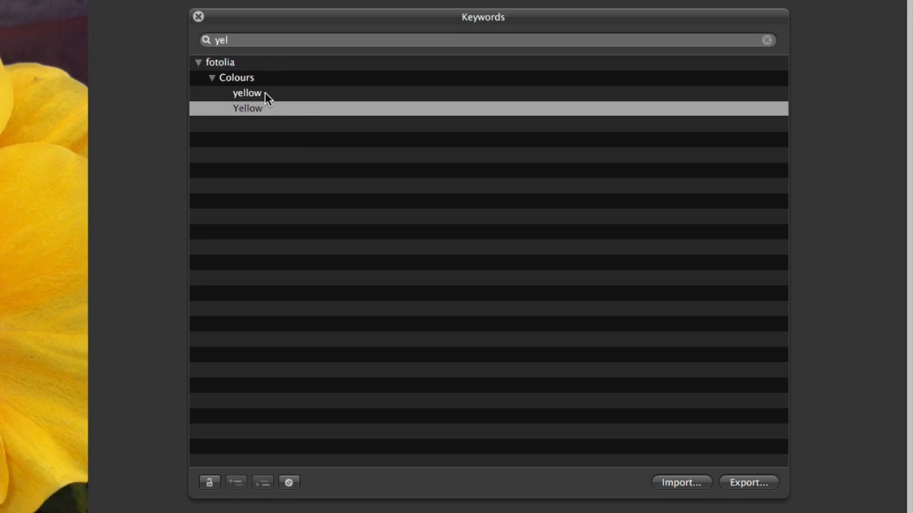
Rename the lowercase yellow keyword under Colours to Yellow and merge it with the existing Yellow keyword.
click(249, 93)
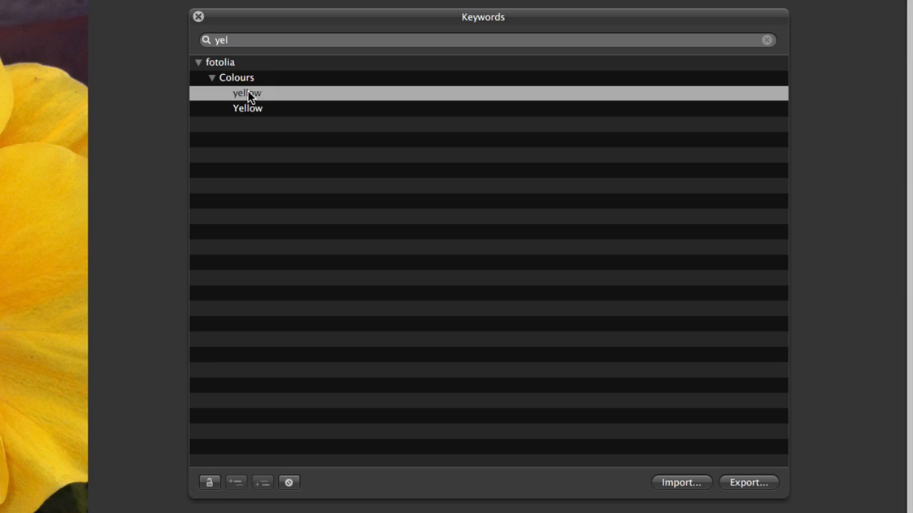
double_click(248, 94)
key(Left)
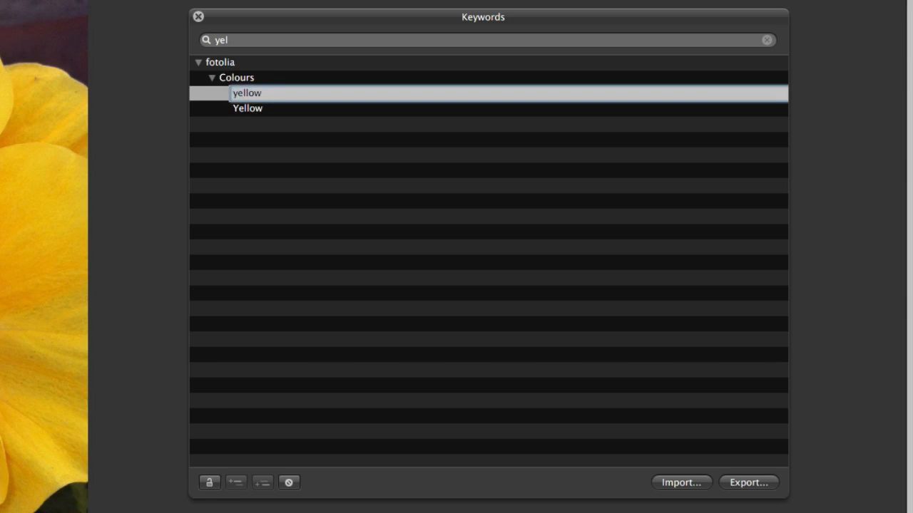
key(Delete)
text(Y)
key(Return)
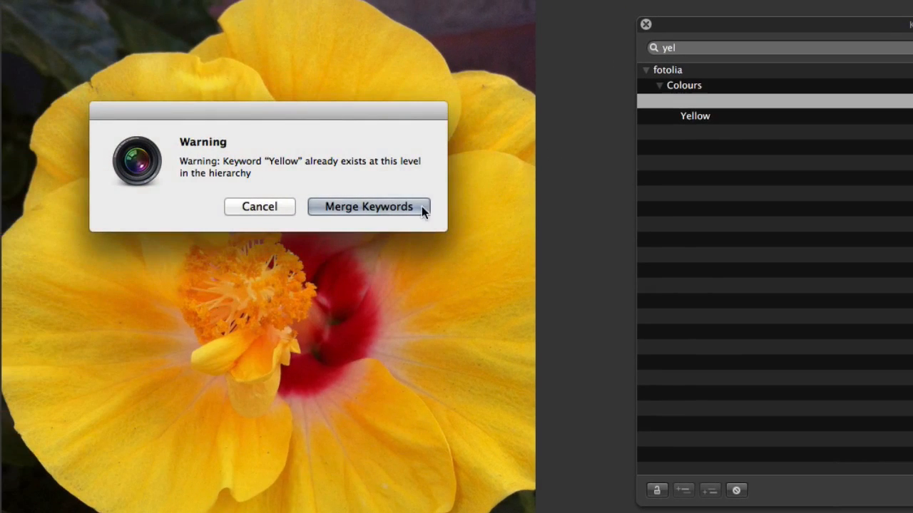
click(333, 206)
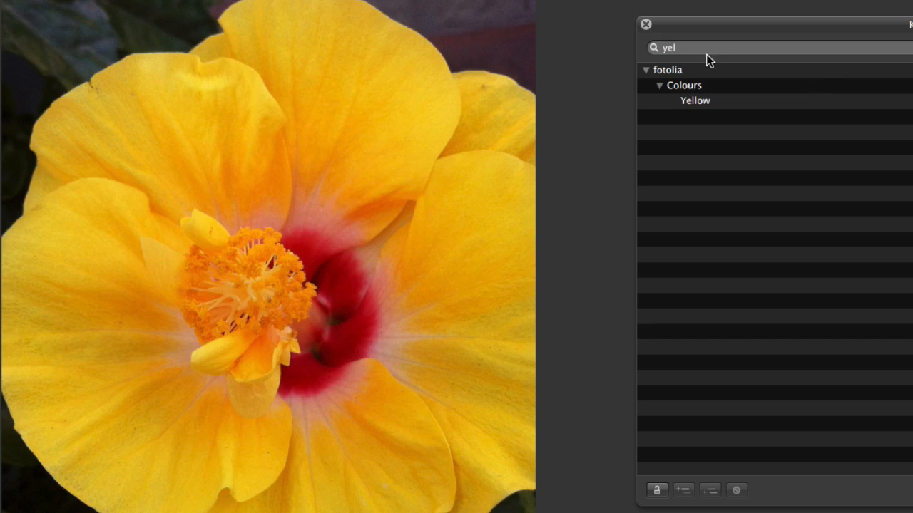
Apply the Yellow keyword to photo IMG_0043, and to the four flower photos IMG_0042, IMG_0043, IMG_0055 and IMG_0056 together.
click(699, 102)
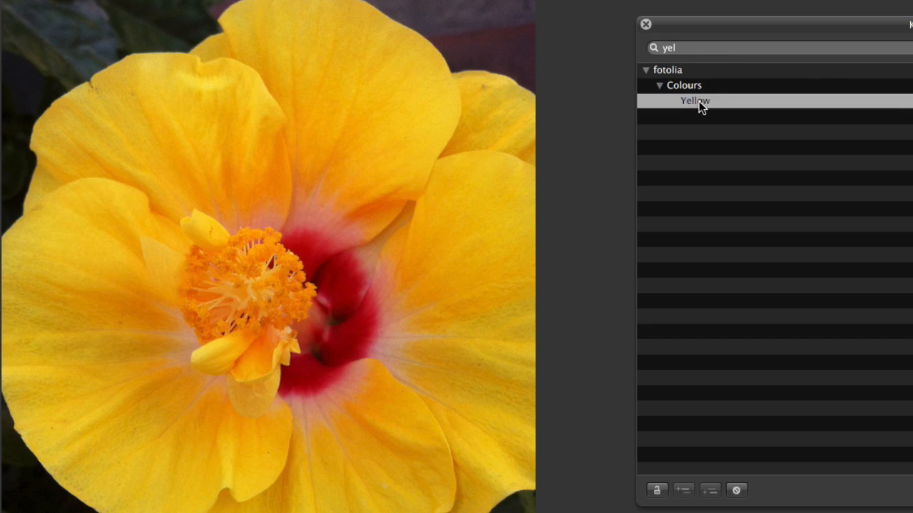
drag(699, 101, 264, 348)
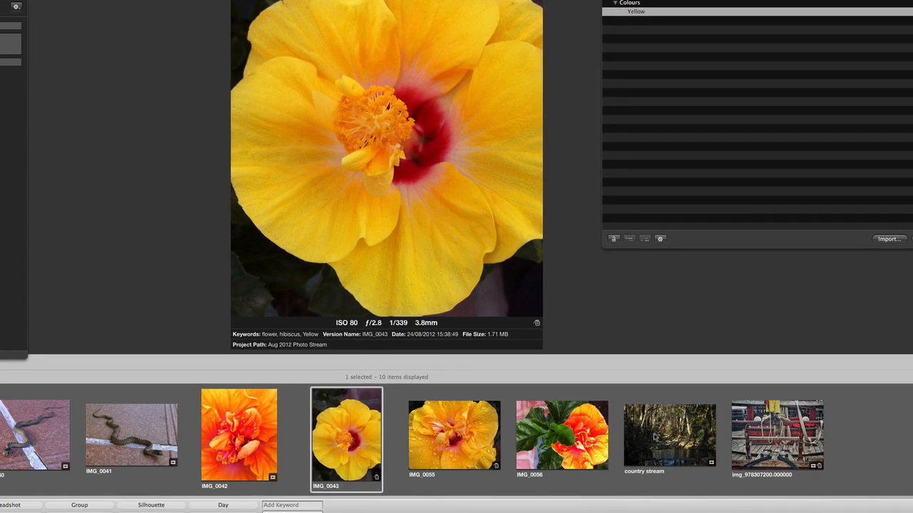
click(618, 429)
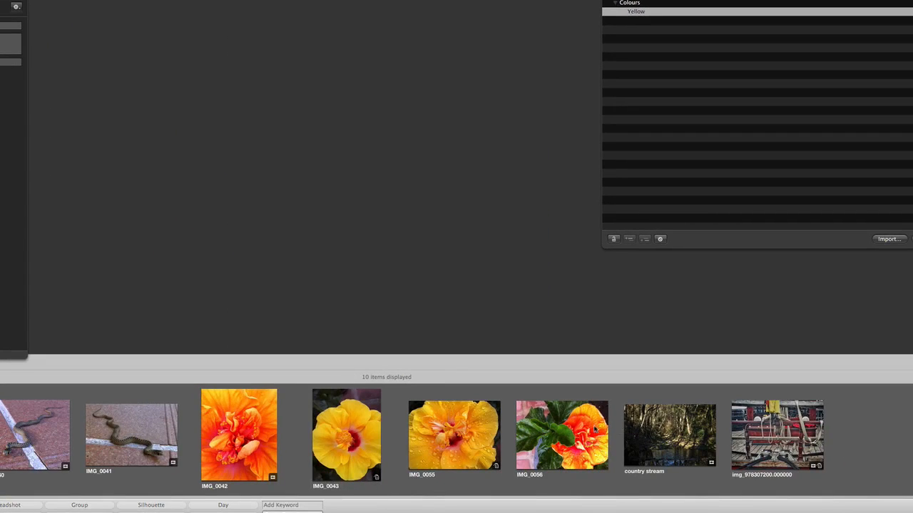
drag(189, 421, 561, 462)
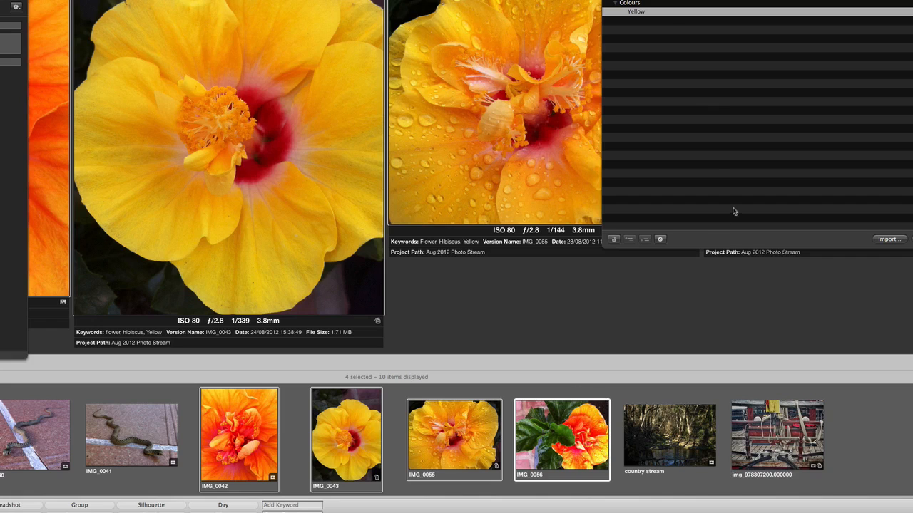
drag(653, 12, 503, 85)
Select only photo IMG_0056, search the keyword library for "hib" and apply the Hibiscus keyword to it.
click(606, 403)
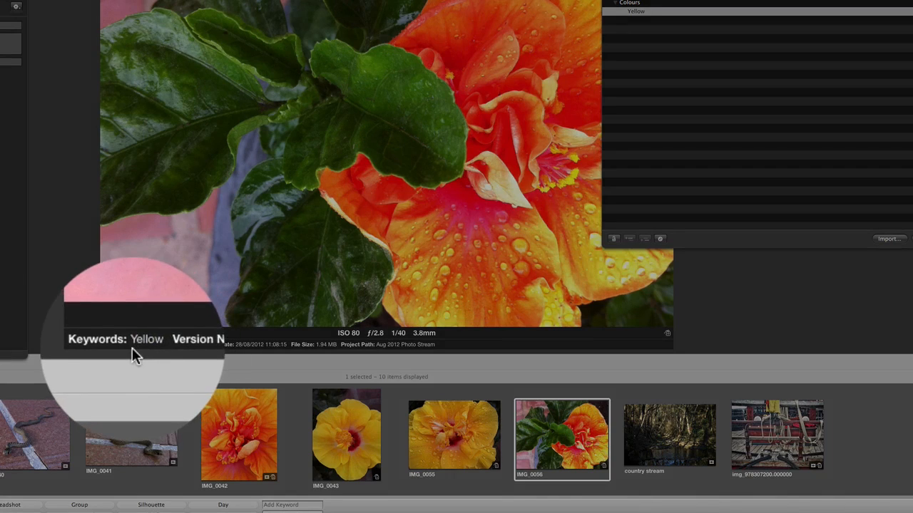
key(BackSpace)
key(BackSpace)
key(BackSpace)
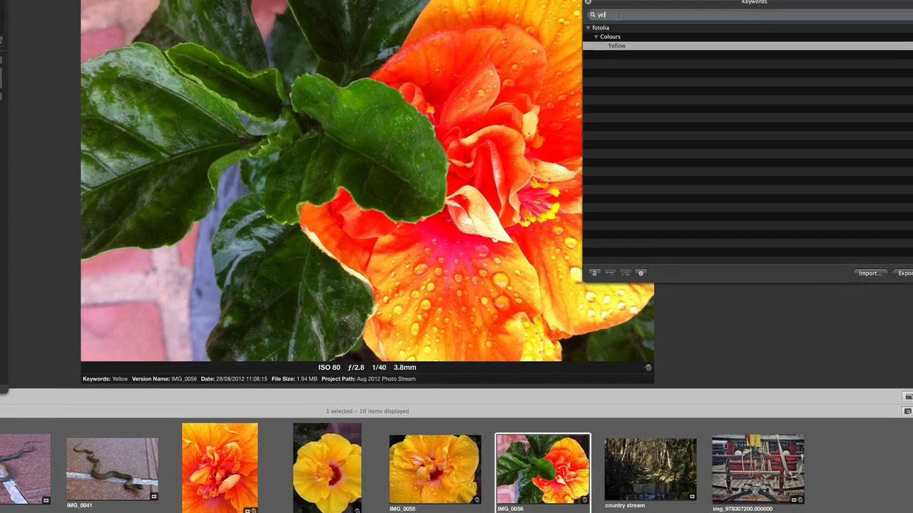
key(BackSpace)
text(hib)
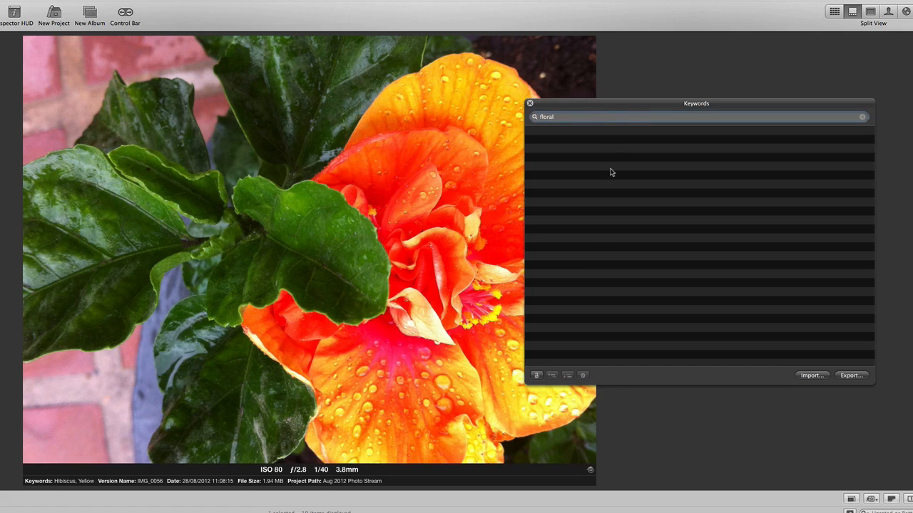
Clear the keyword library search and add a new top-level keyword named floral.
double_click(556, 117)
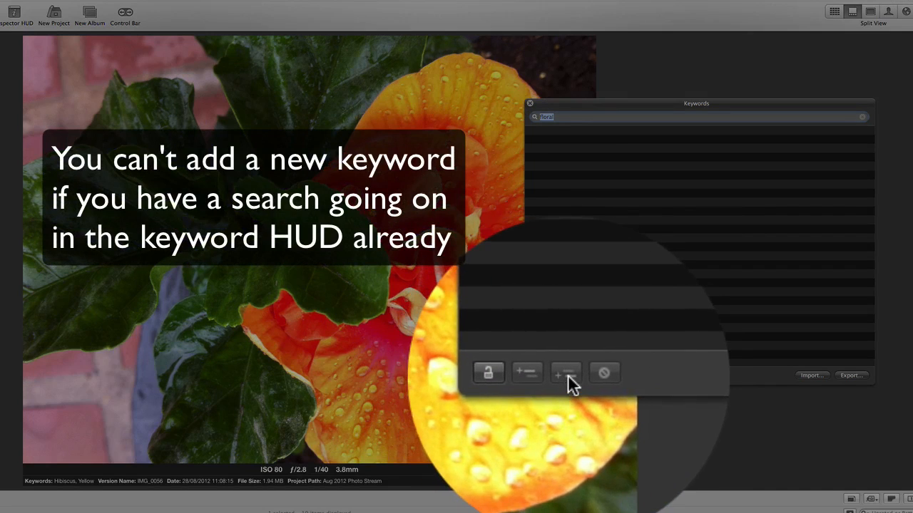
key(BackSpace)
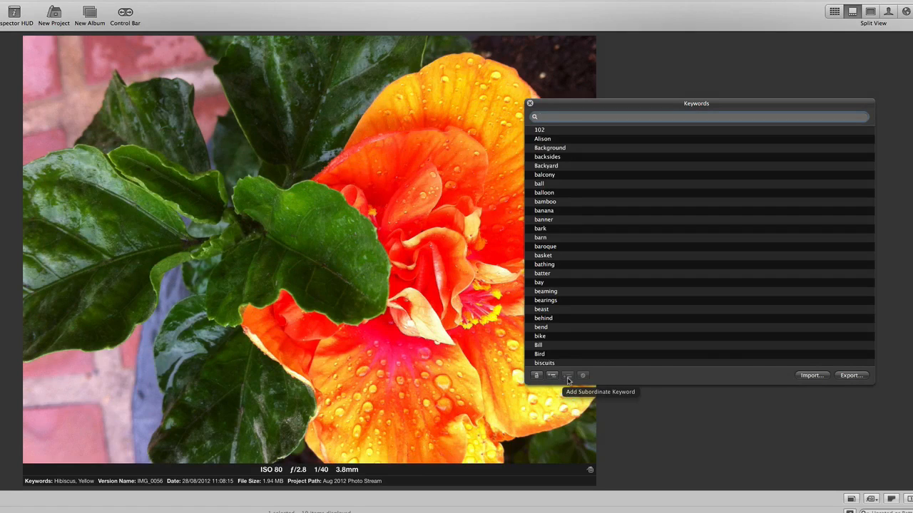
scroll(625, 295, down, 20)
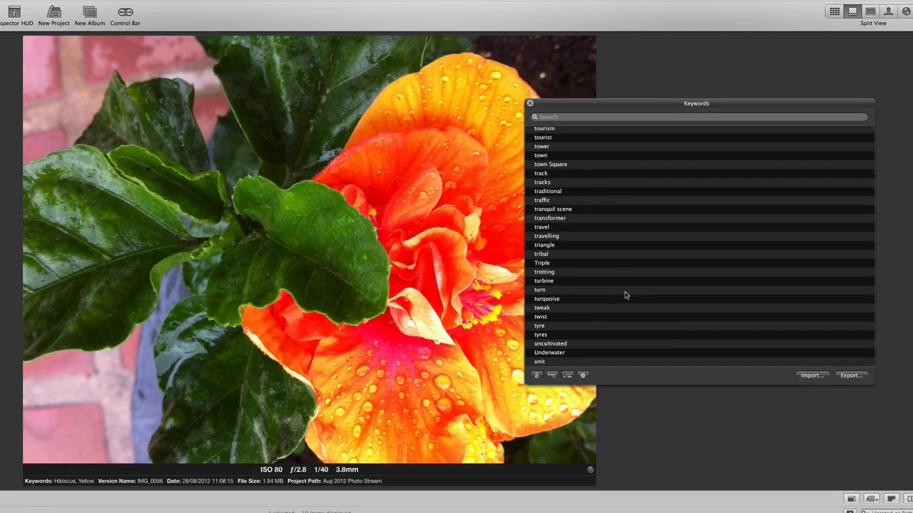
Search the keyword library for "flo" and apply the floral keyword to photo IMG_0056.
click(573, 117)
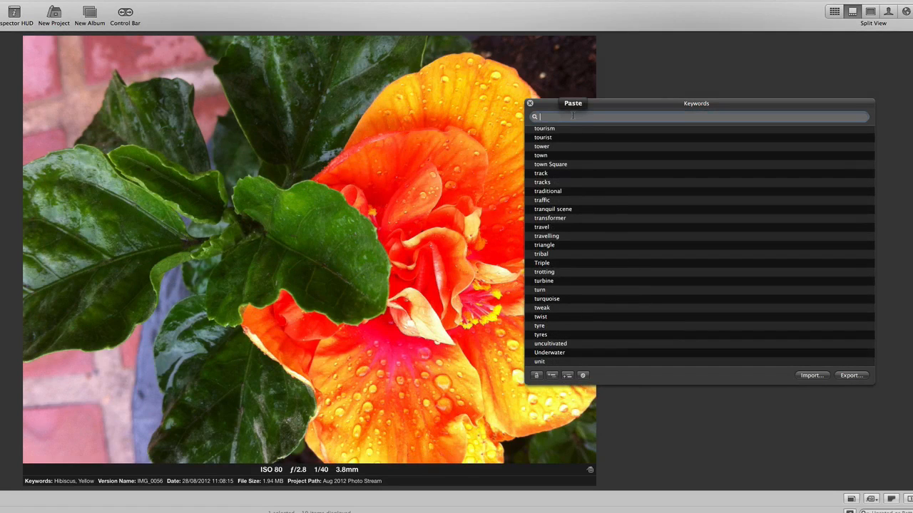
text(flo)
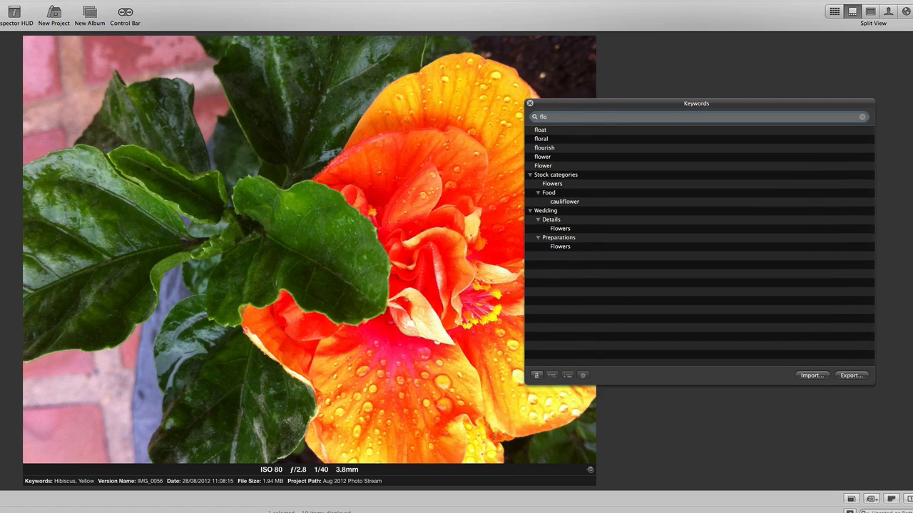
click(553, 140)
drag(553, 142, 401, 174)
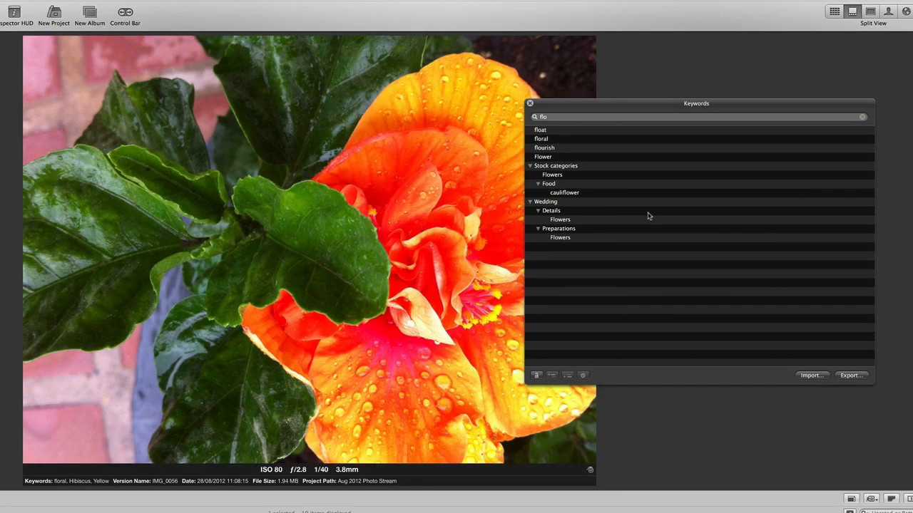
Move the floral keyword into Stock categories and nest that category's Flowers keyword under floral.
click(547, 140)
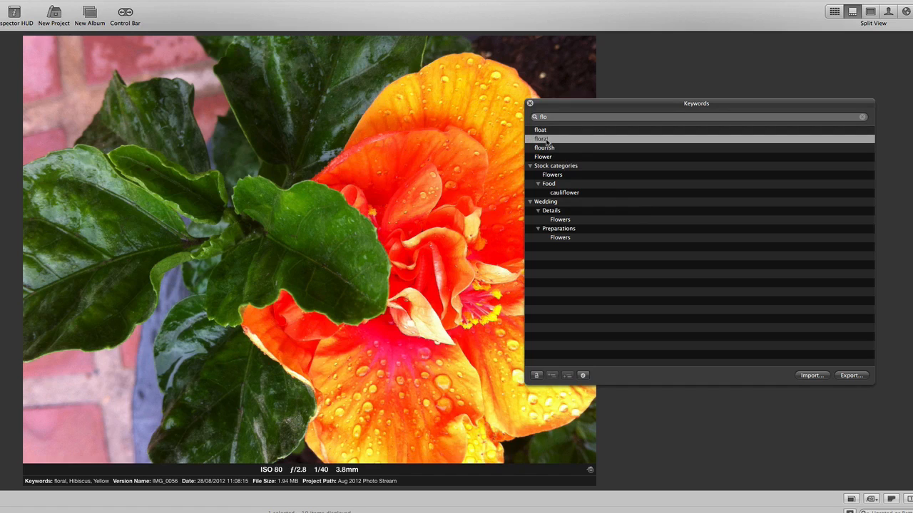
drag(546, 141, 584, 168)
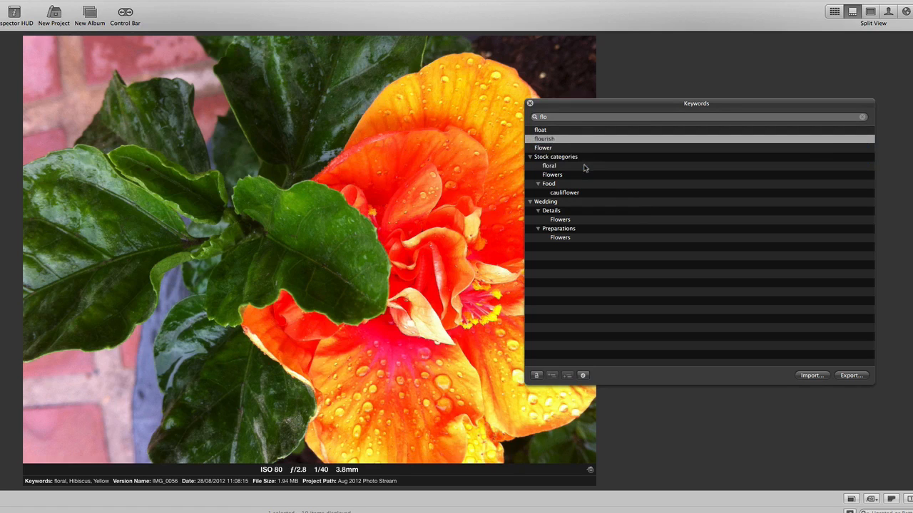
click(565, 184)
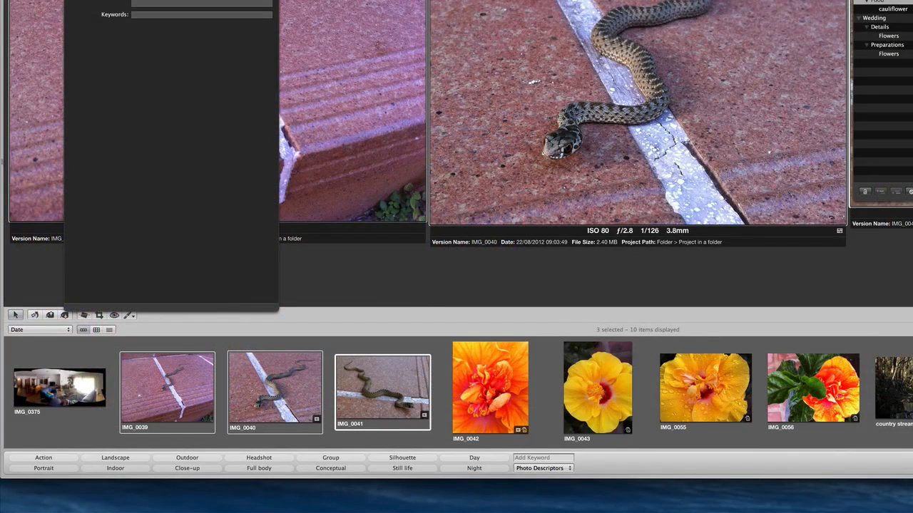
Remove the Control Bar item from the toolbar and put it back while customizing the toolbar.
click(528, 458)
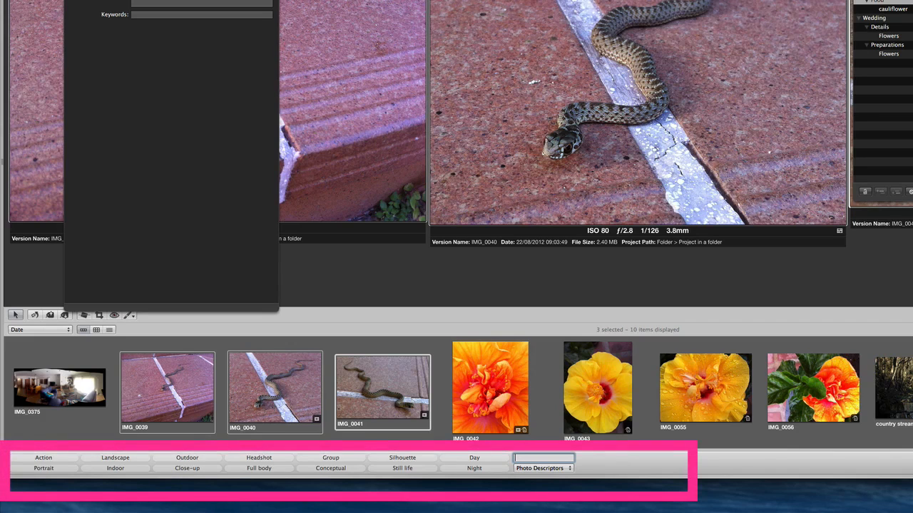
right_click(313, 26)
click(373, 56)
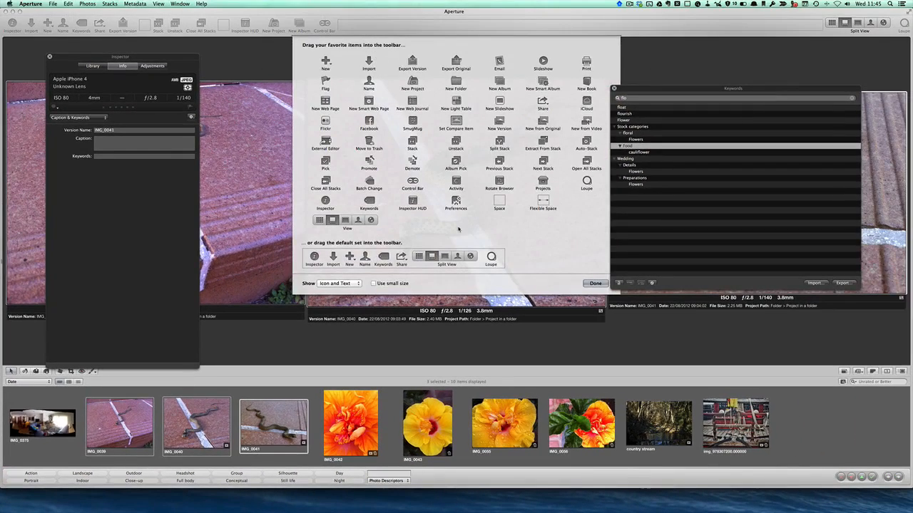
drag(326, 27, 467, 188)
drag(412, 178, 411, 167)
drag(422, 289, 268, 34)
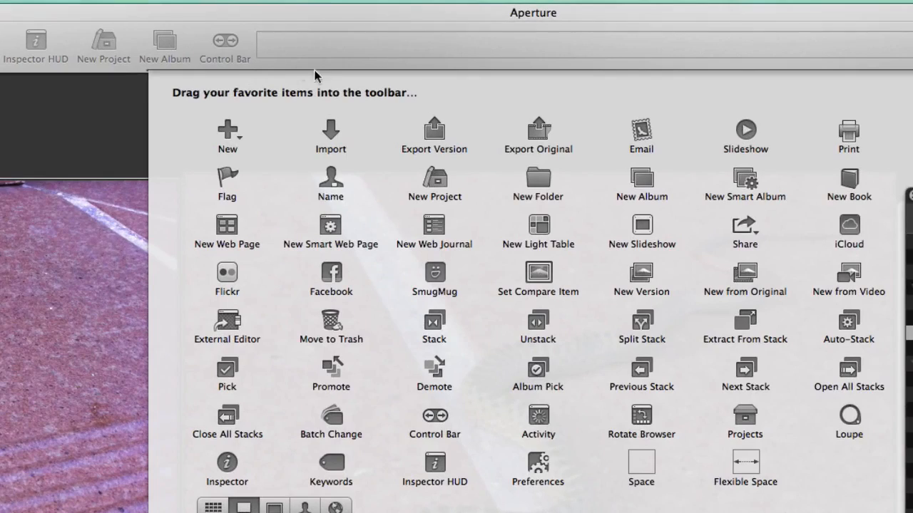
click(732, 216)
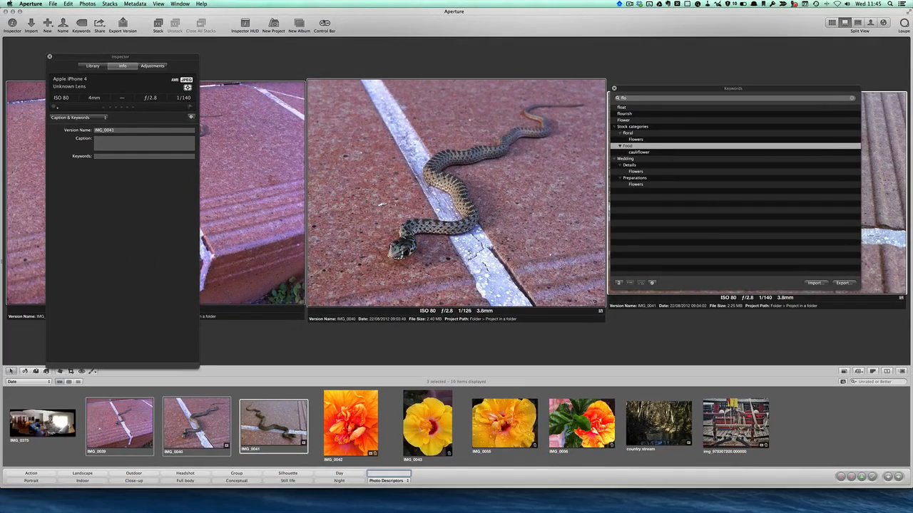
Hide the control bar with its keyword controls, show it again and check its options among the window commands.
click(325, 24)
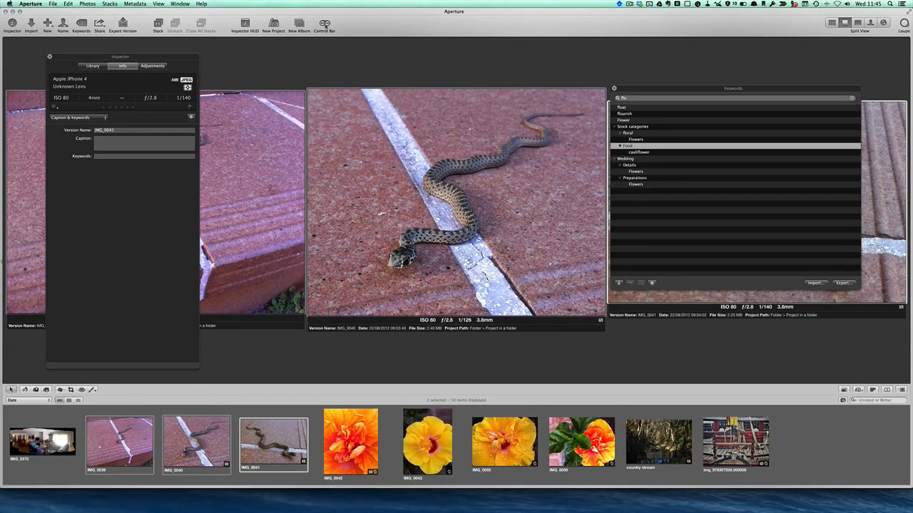
click(325, 25)
click(180, 4)
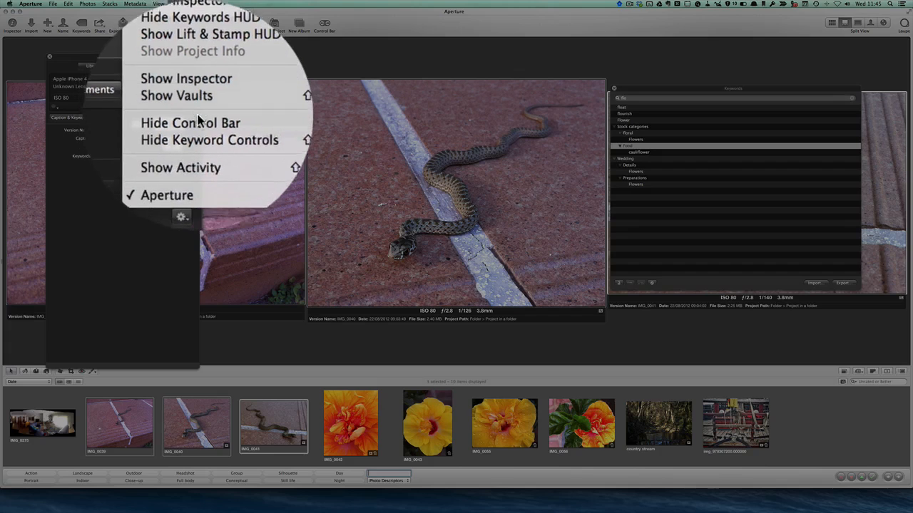
click(234, 115)
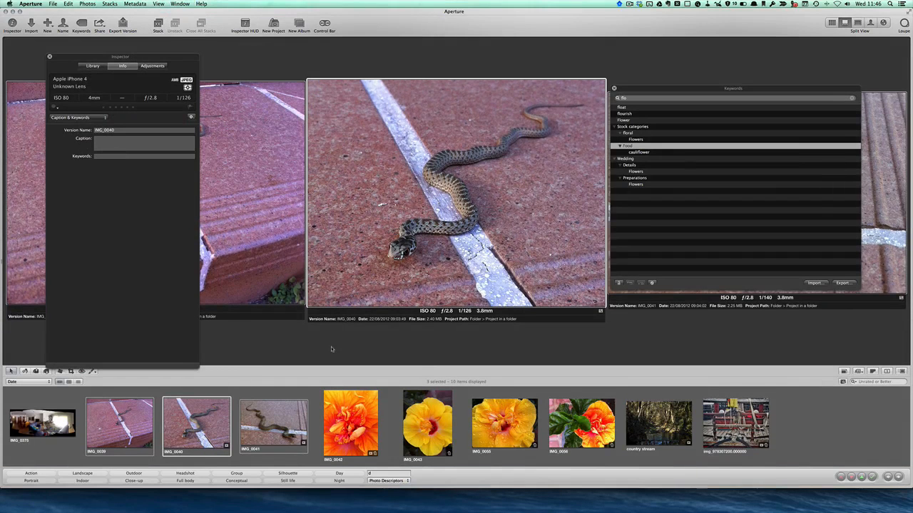
Add the keywords Snake and reptile to the three selected snake photos using the keyword controls.
click(378, 475)
text(Snake)
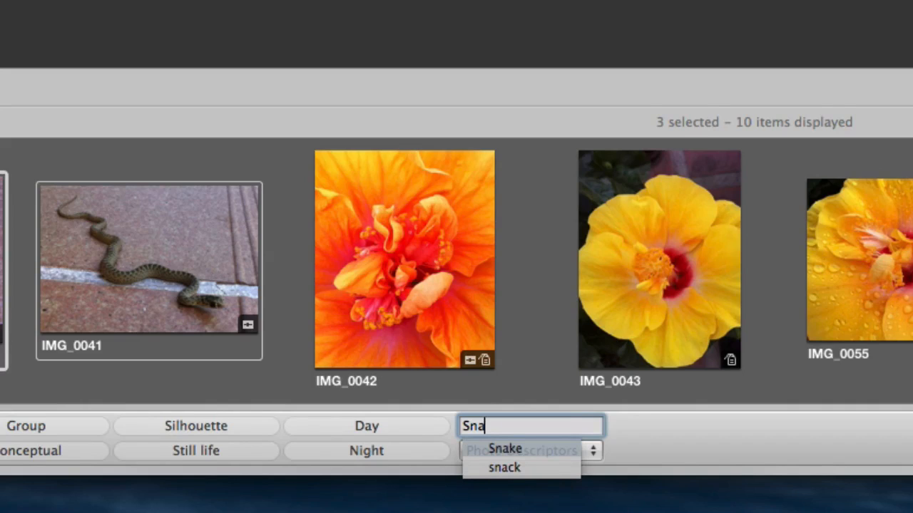
key(Return)
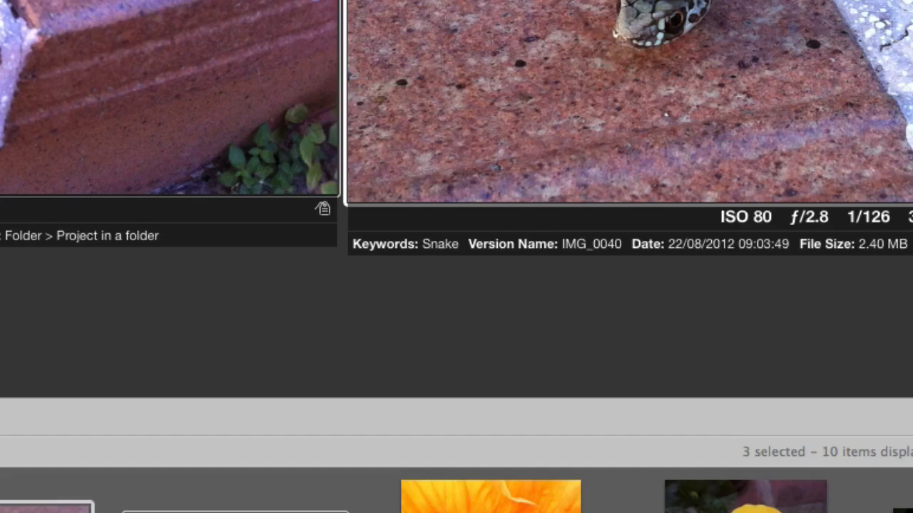
text(reptile)
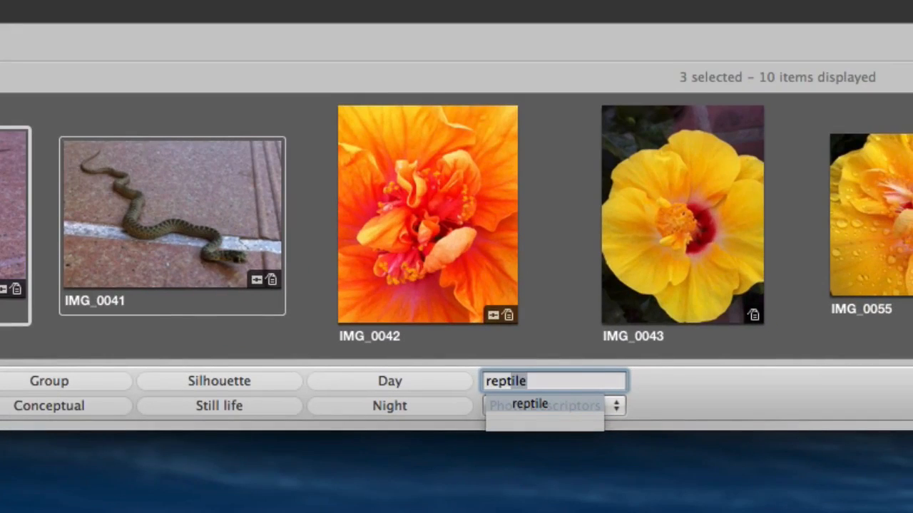
key(Return)
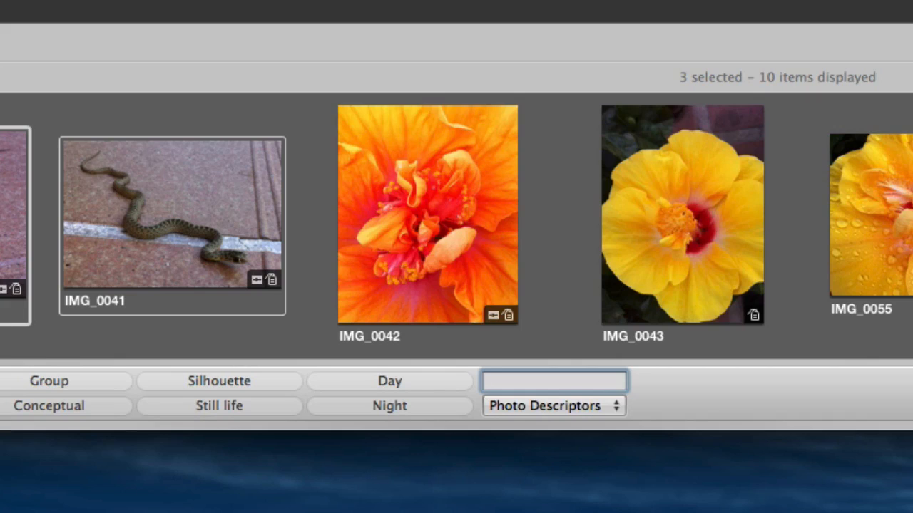
Delete the Wedding (Details), Wedding (Prep) and Wedding keyword button sets, review the Photo Descriptors set and discard the changes.
mouse_move(654, 190)
click(595, 405)
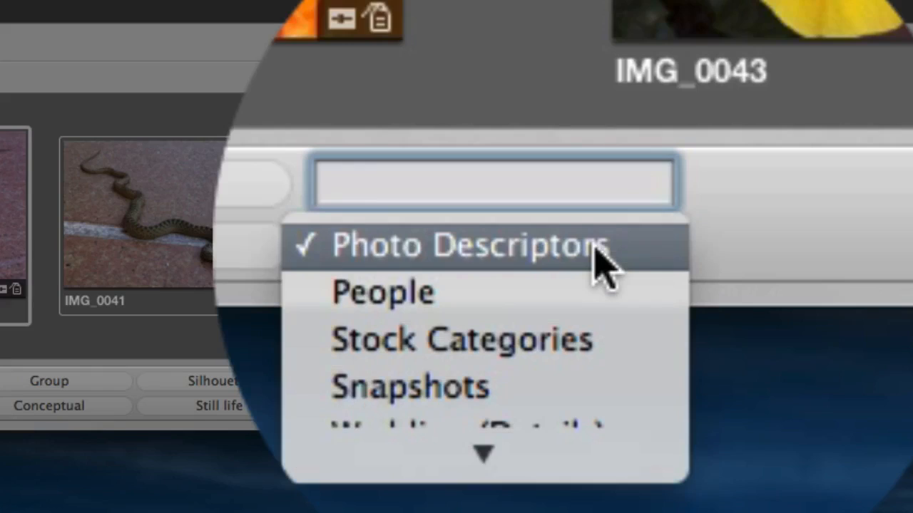
scroll(596, 243, down, 3)
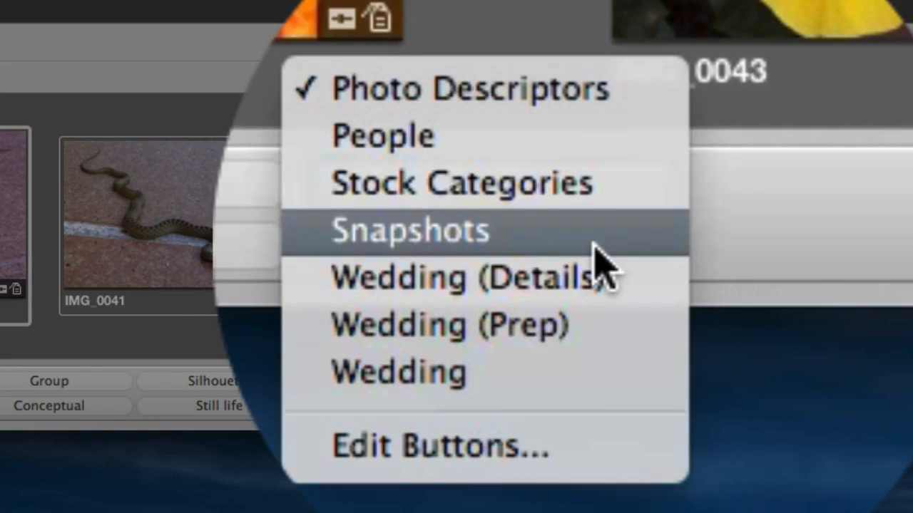
click(566, 456)
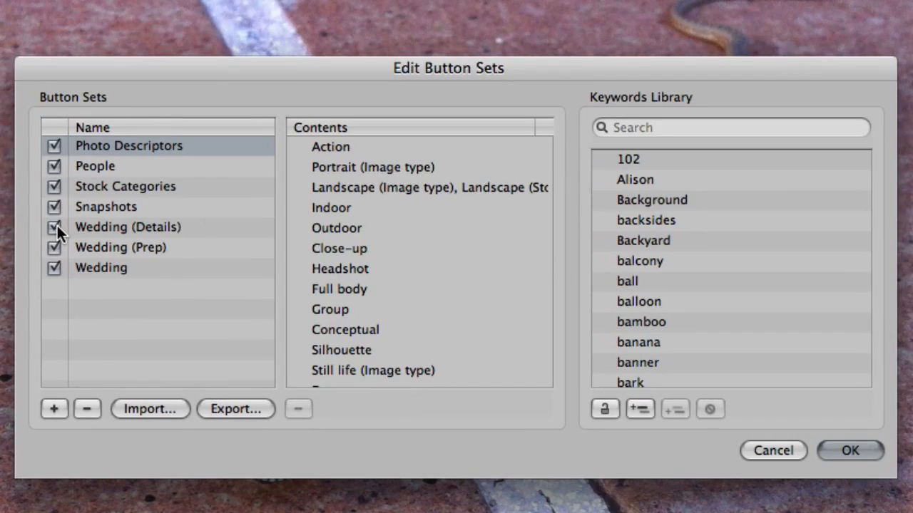
click(108, 229)
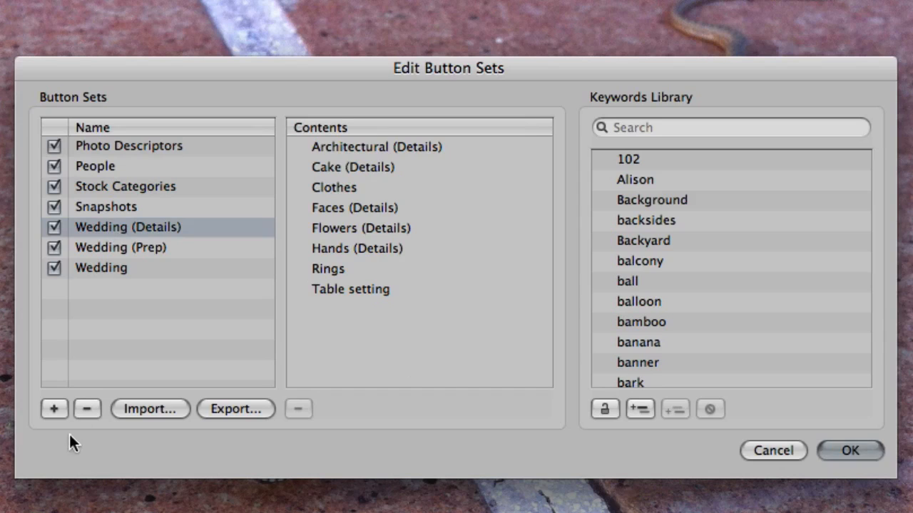
click(86, 408)
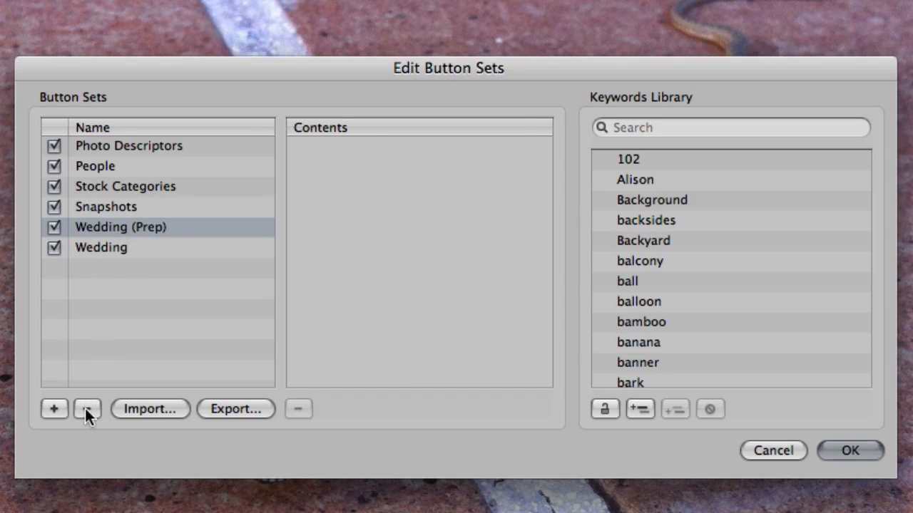
click(86, 410)
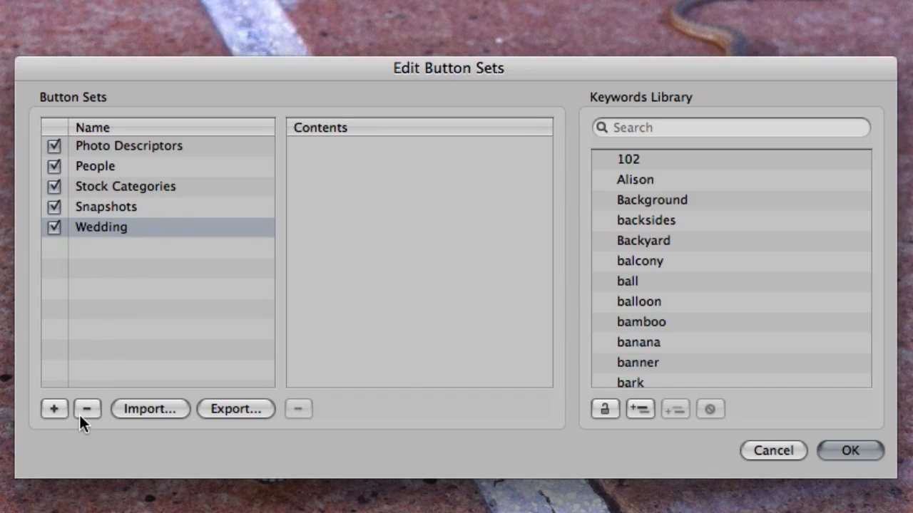
click(84, 409)
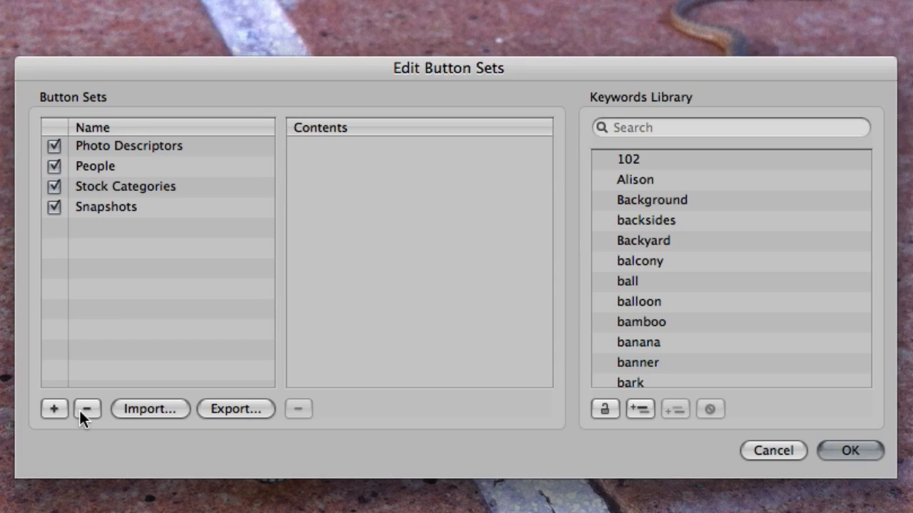
click(152, 146)
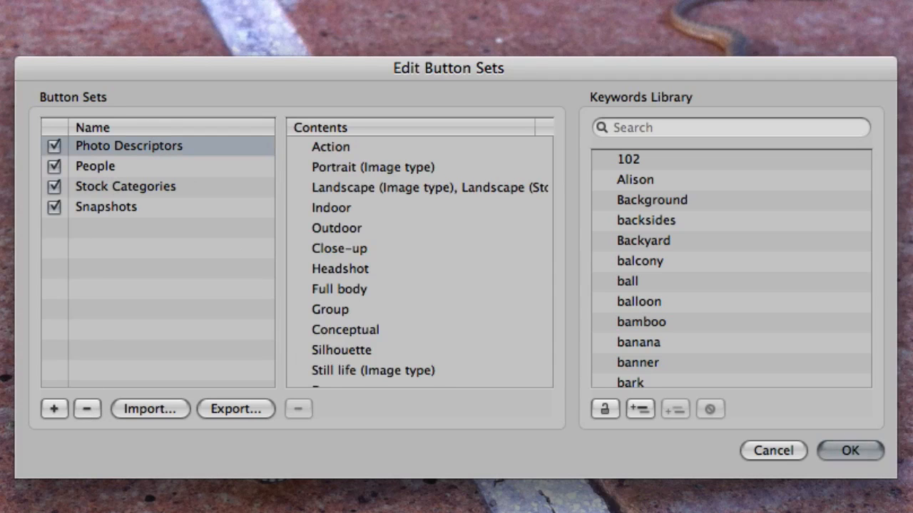
click(774, 451)
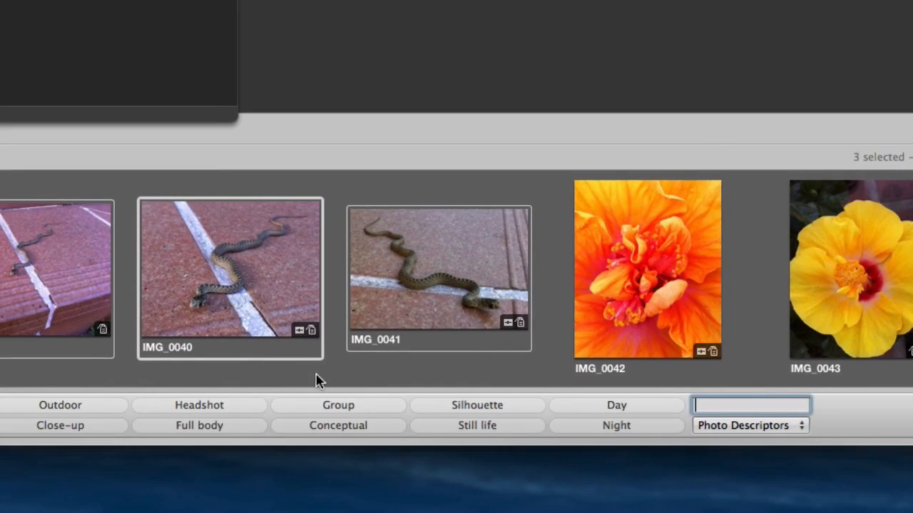
Apply the Close-up, Landscape and Day keywords, plus Animals from the Stock Categories button set, to the three selected snake photos.
click(105, 425)
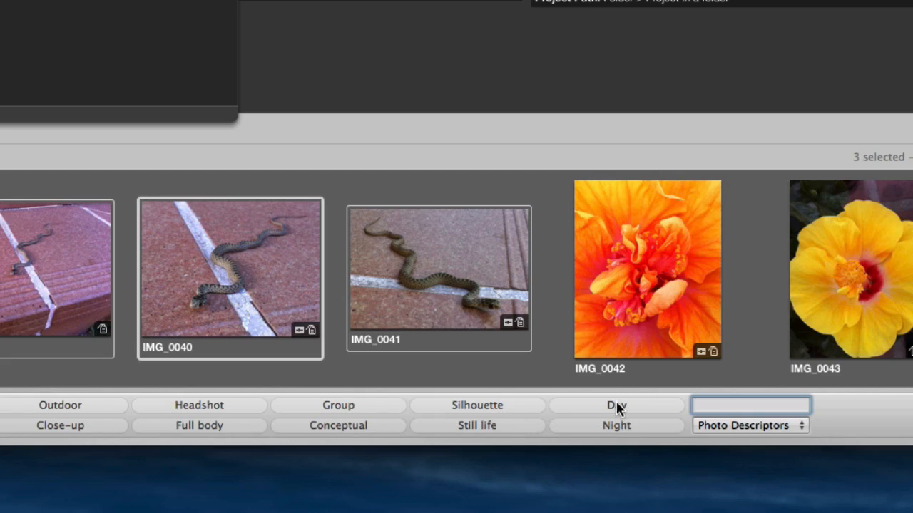
click(750, 426)
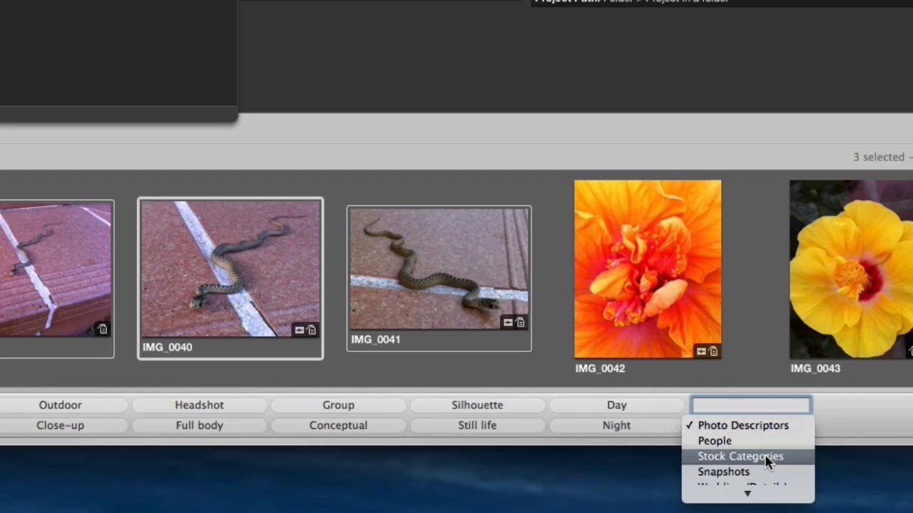
click(765, 457)
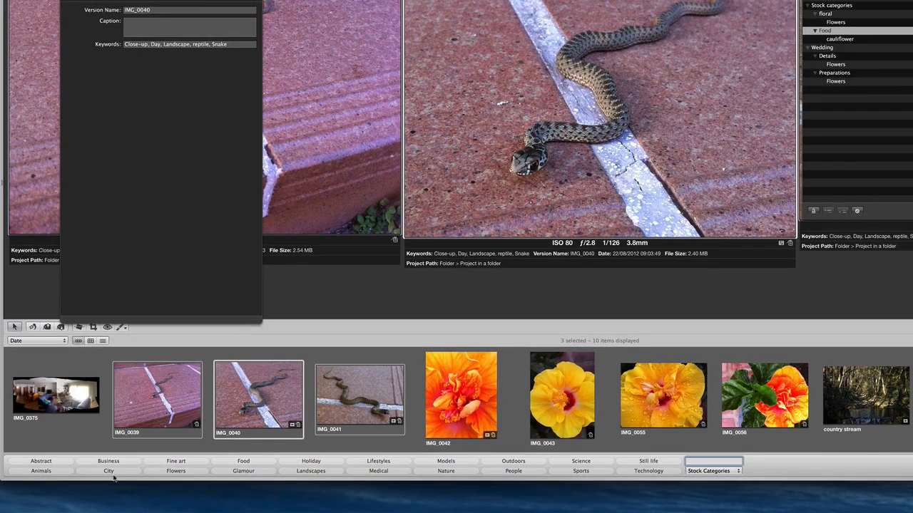
click(58, 472)
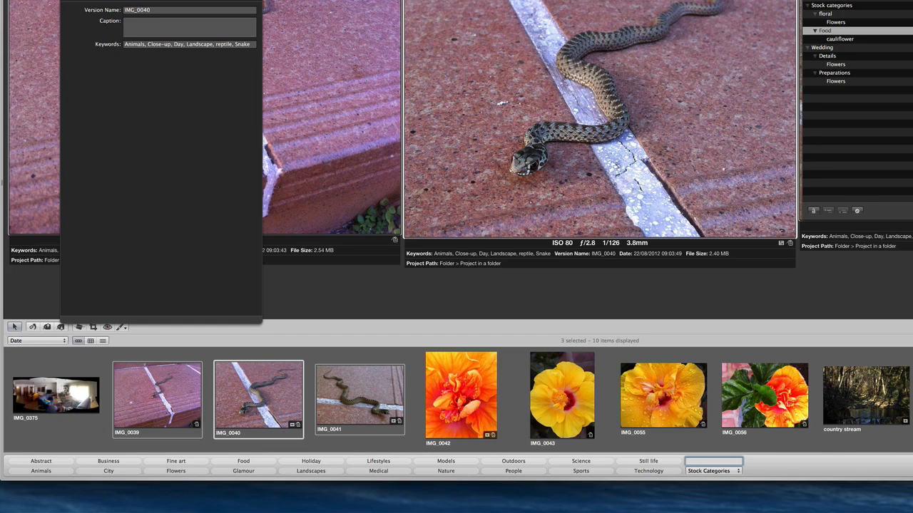
Search all library photos for "anim" and view a snake photo and a dog photo with the Keywords HUD closed.
key(Return)
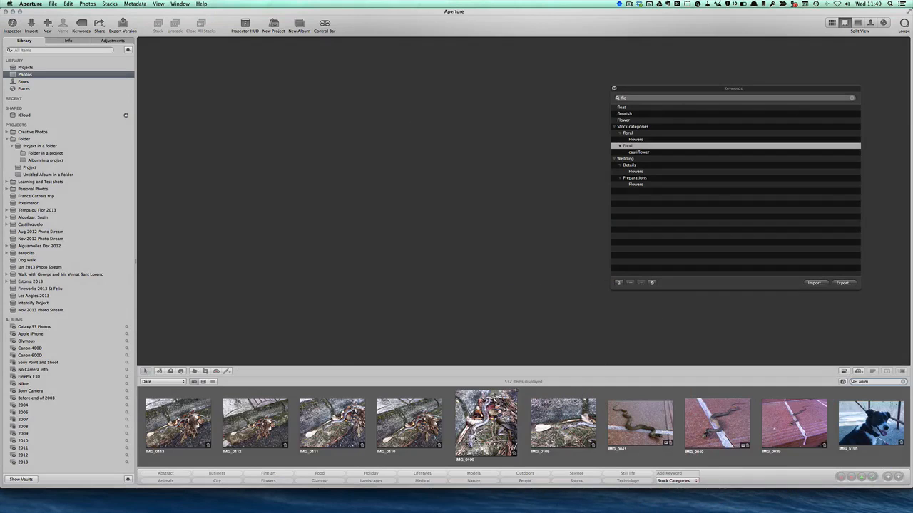
click(488, 425)
scroll(514, 426, right, 5)
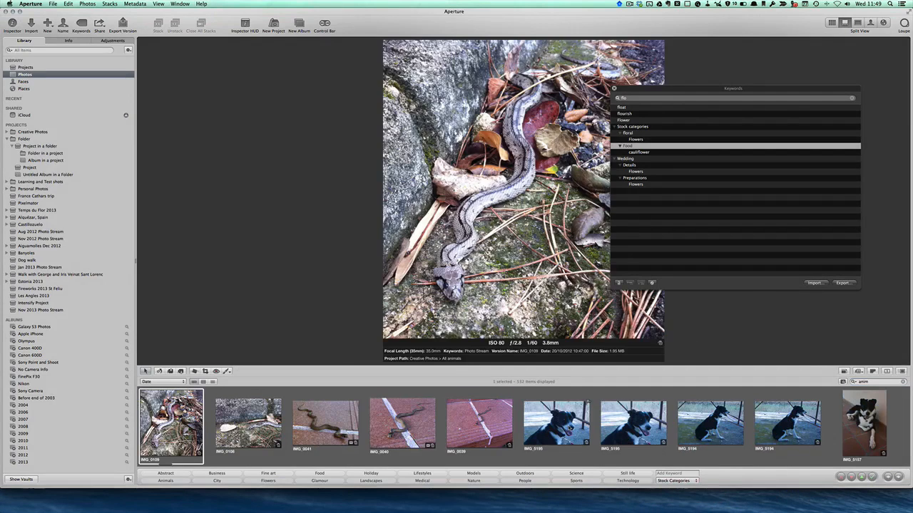
click(566, 425)
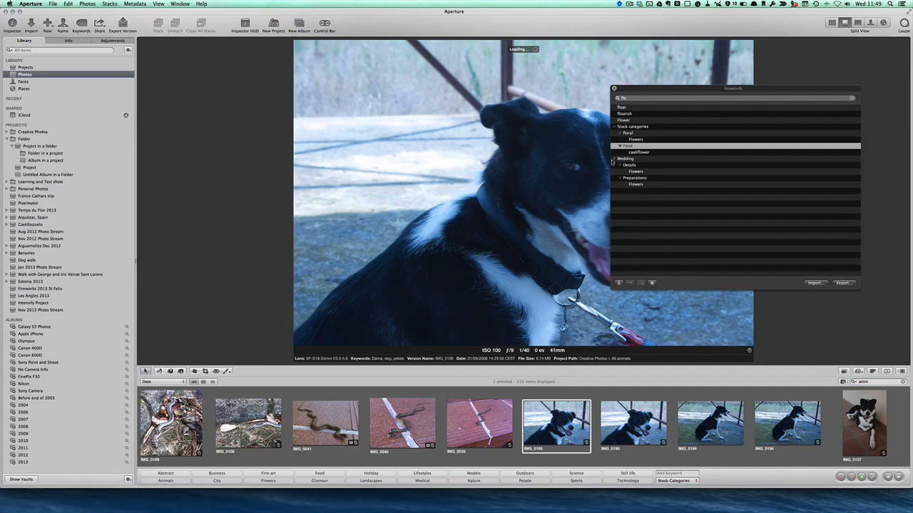
click(614, 89)
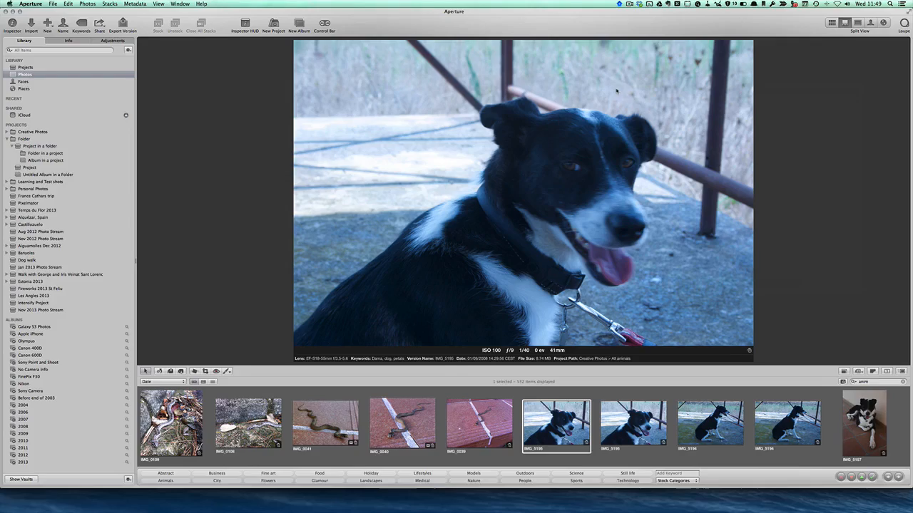